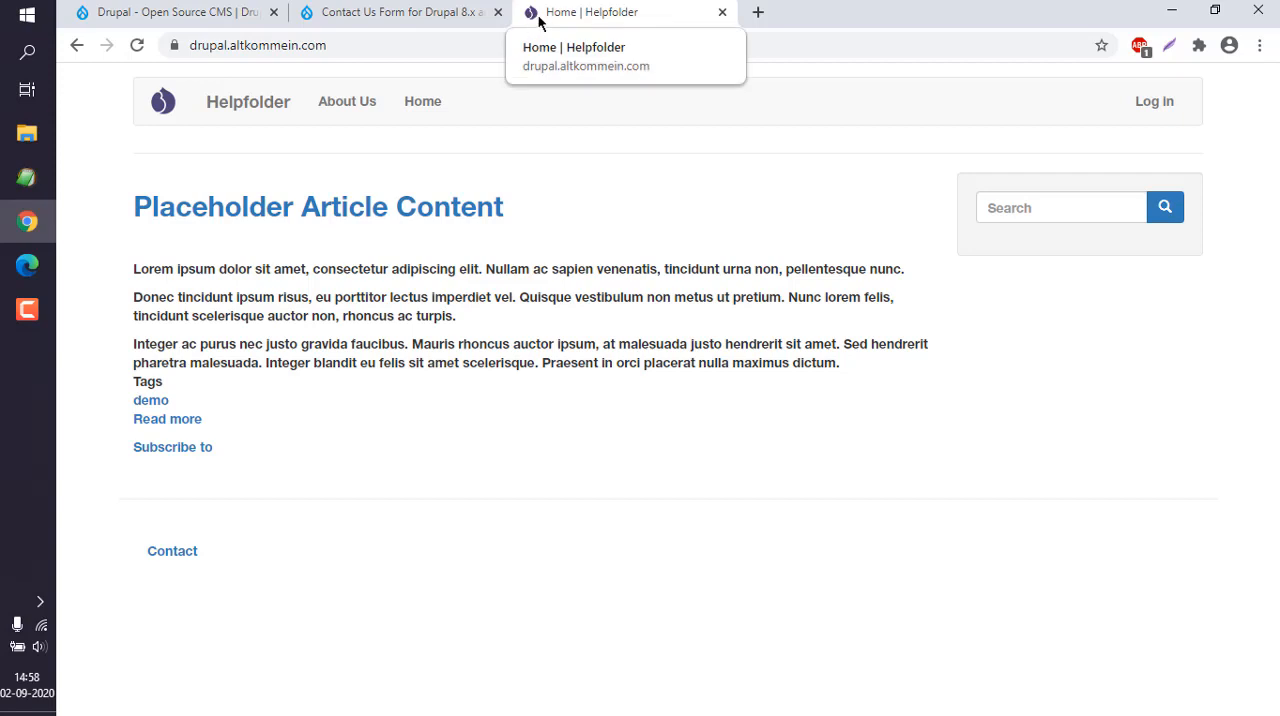
# - Log in to the Helpfolder site with the account's username and password
pyautogui.click(1158, 104)
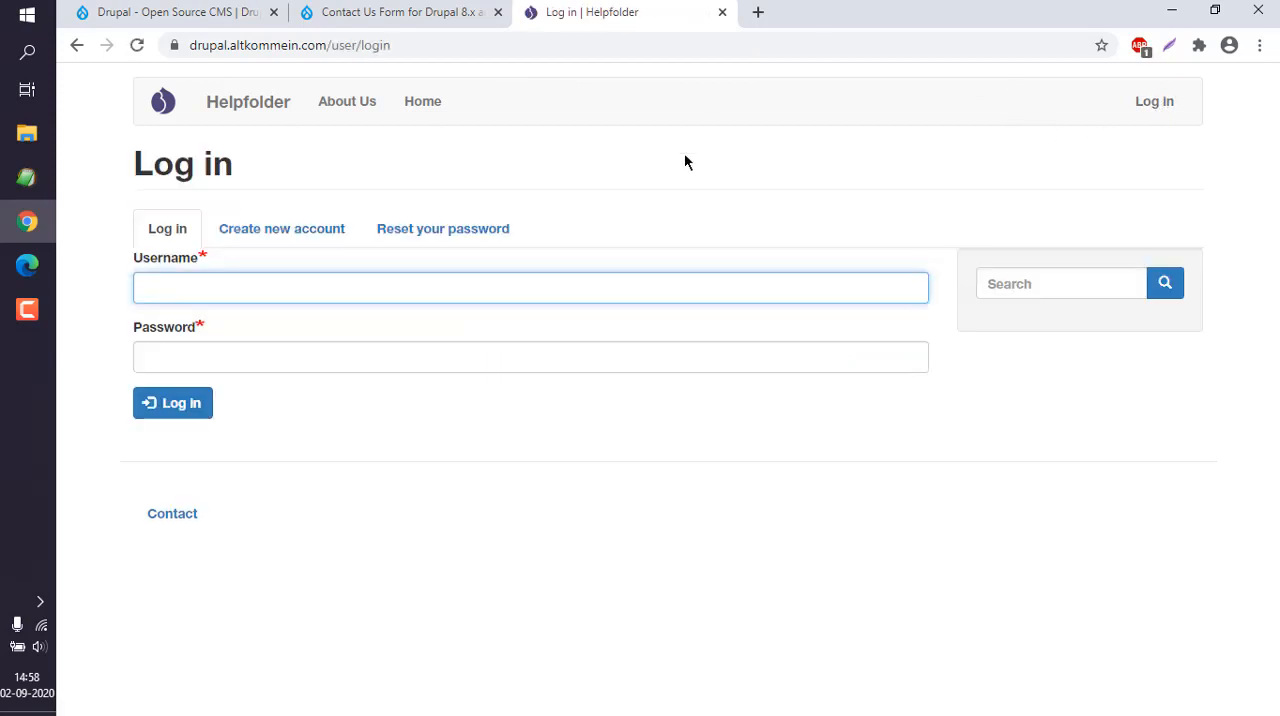
pyautogui.write('mahesh')
pyautogui.press('Tab')
pyautogui.write('•••••••••')
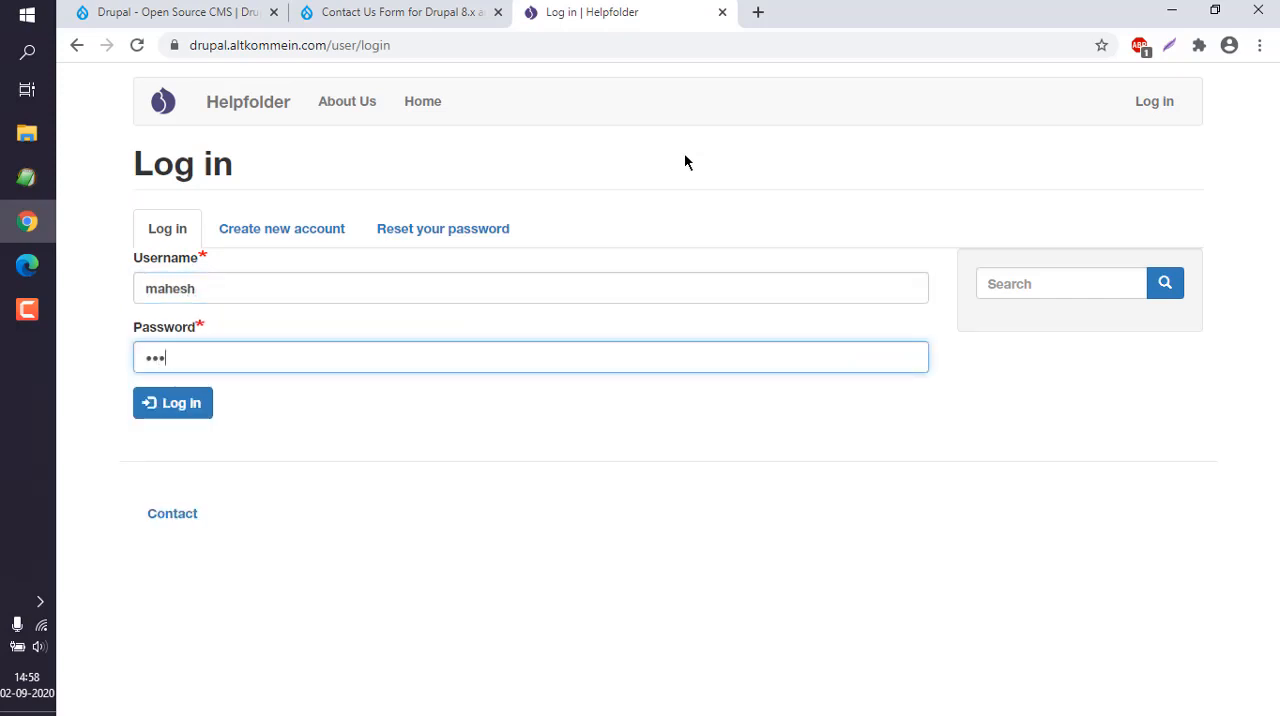
pyautogui.press('Return')
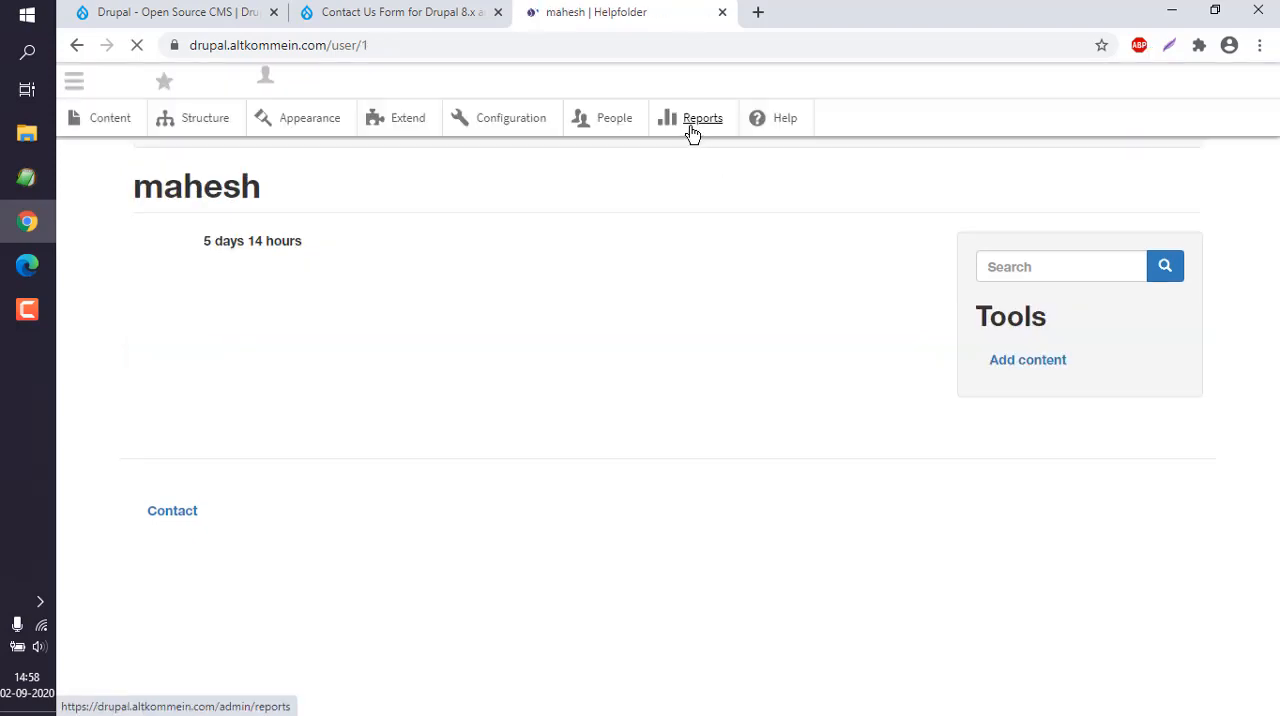
# - Open the settings of the default theme, Bootstrap 8.x-3.23, from the site's installed themes
pyautogui.click(303, 131)
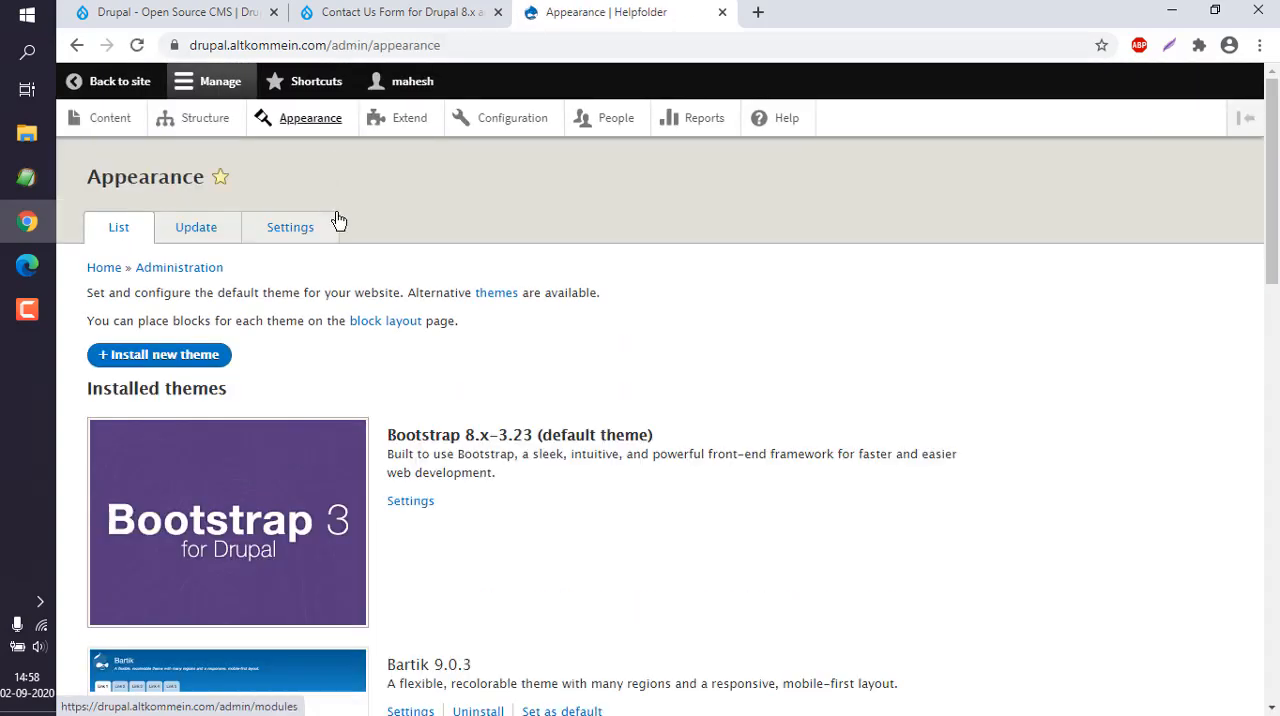
pyautogui.scroll(-3, 1277, 192)
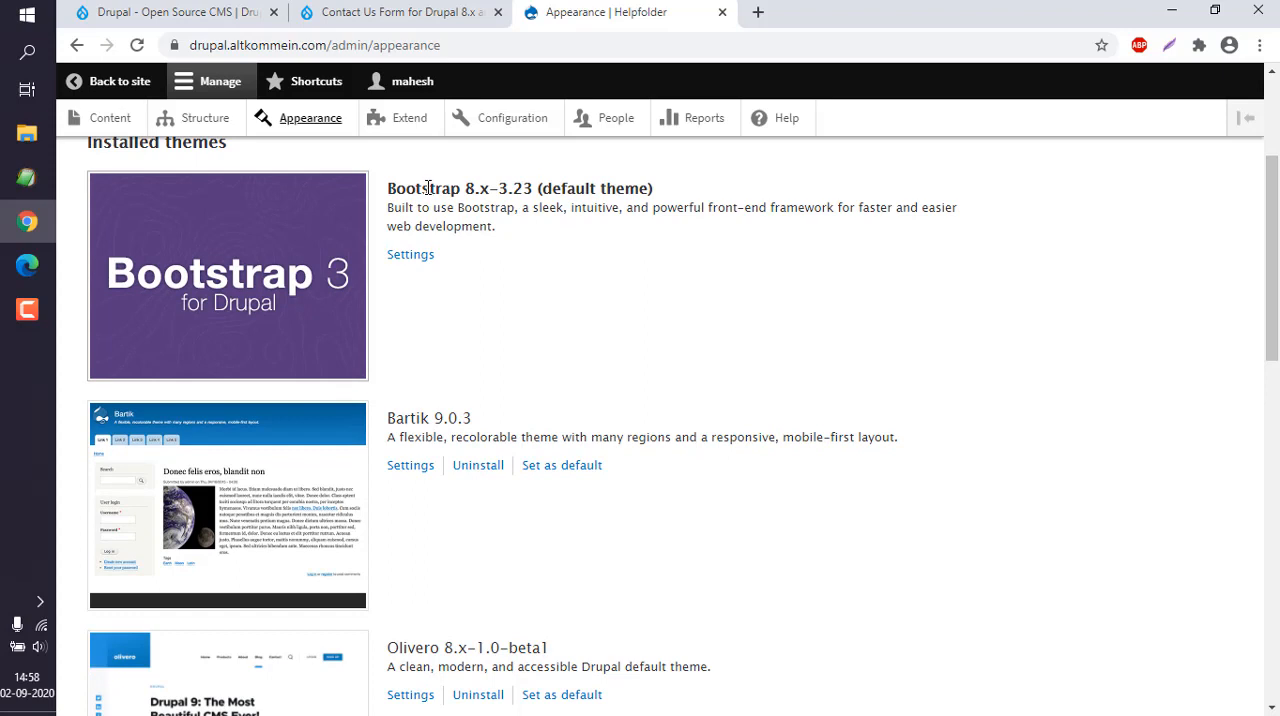
pyautogui.moveTo(389, 187); pyautogui.dragTo(497, 214)
pyautogui.click(497, 226)
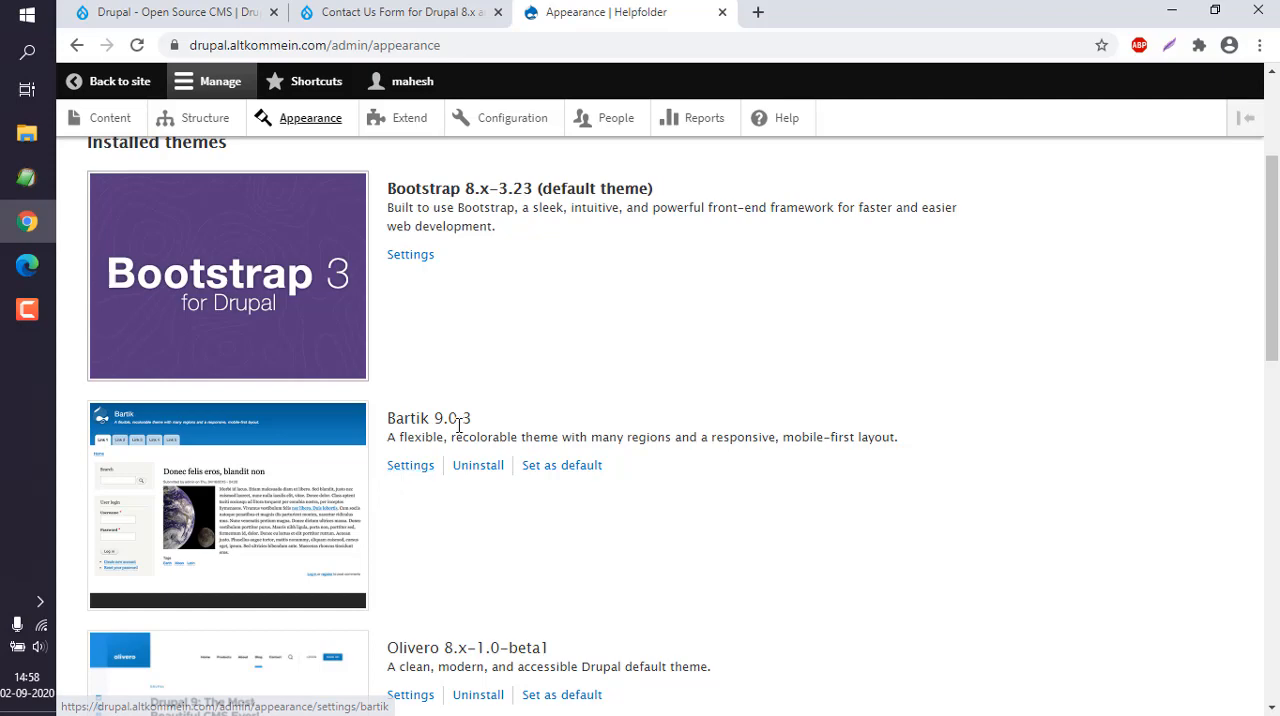
pyautogui.moveTo(1270, 330); pyautogui.dragTo(1267, 303)
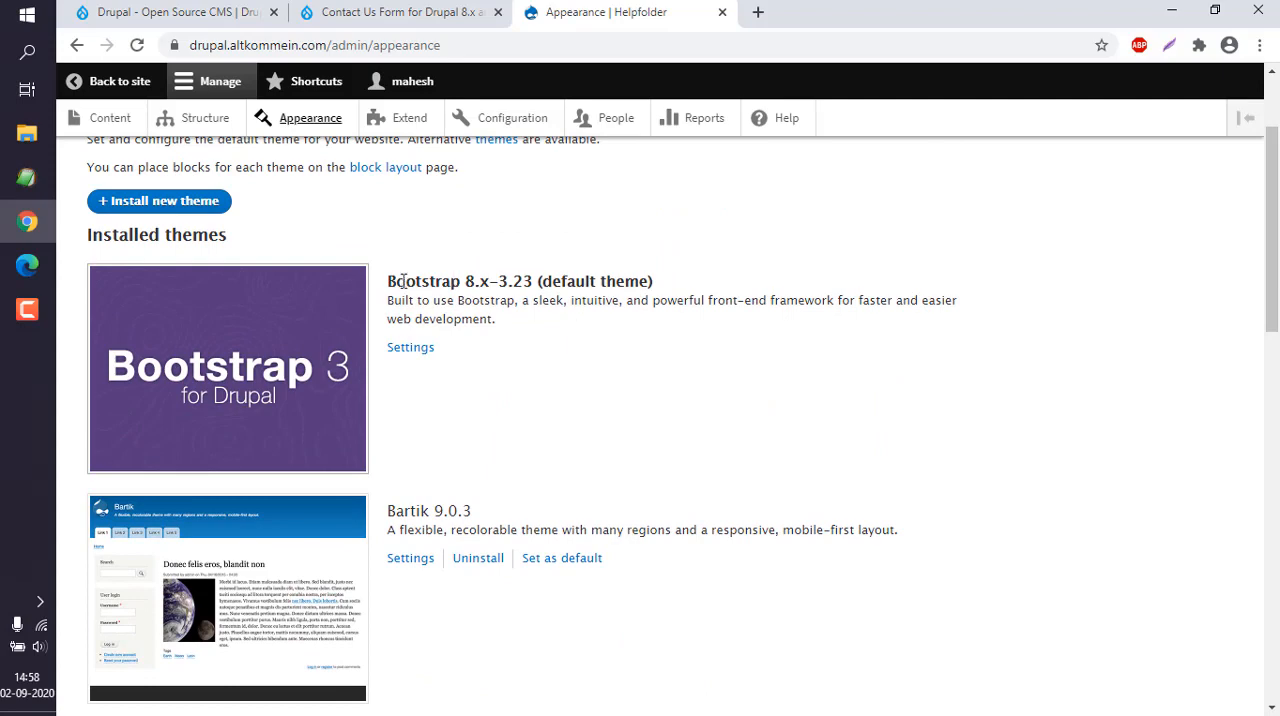
pyautogui.moveTo(391, 283); pyautogui.dragTo(517, 323)
pyautogui.click(428, 352)
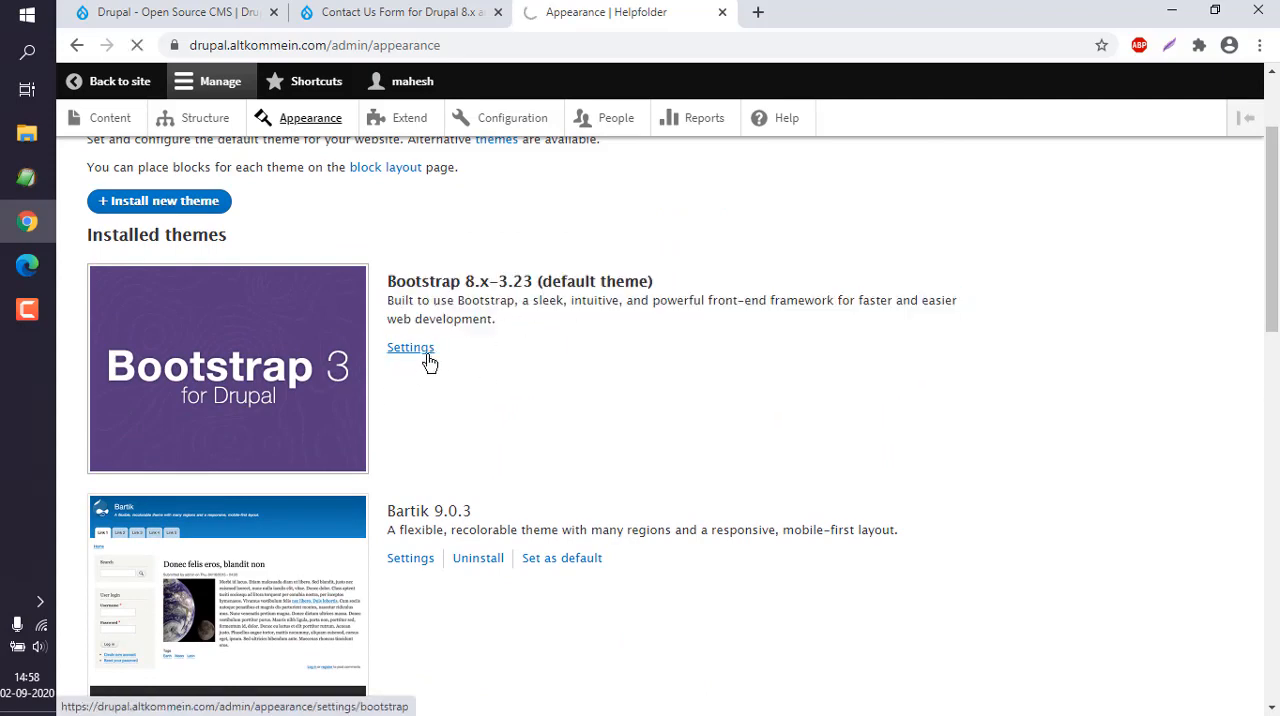
pyautogui.click(424, 350)
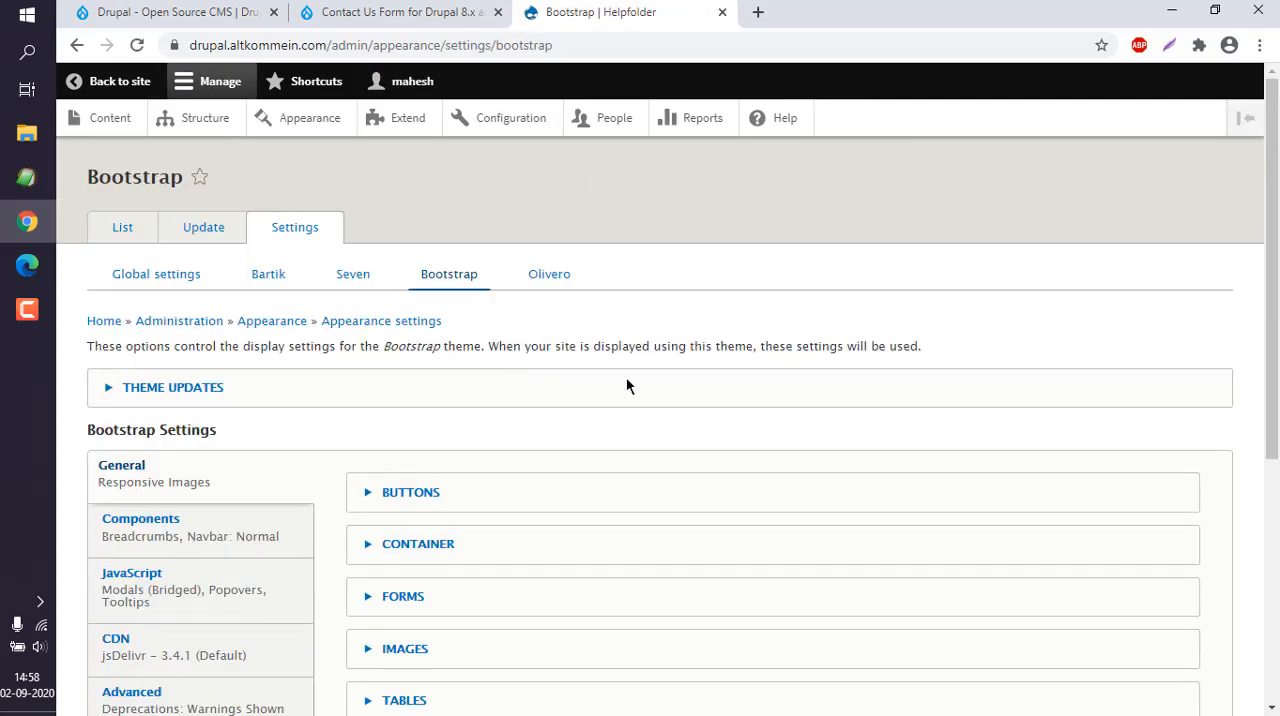
# - Turn off the use of the theme-supplied favicon in the Favicon section of Override Global Settings
pyautogui.moveTo(1272, 280); pyautogui.dragTo(1272, 286)
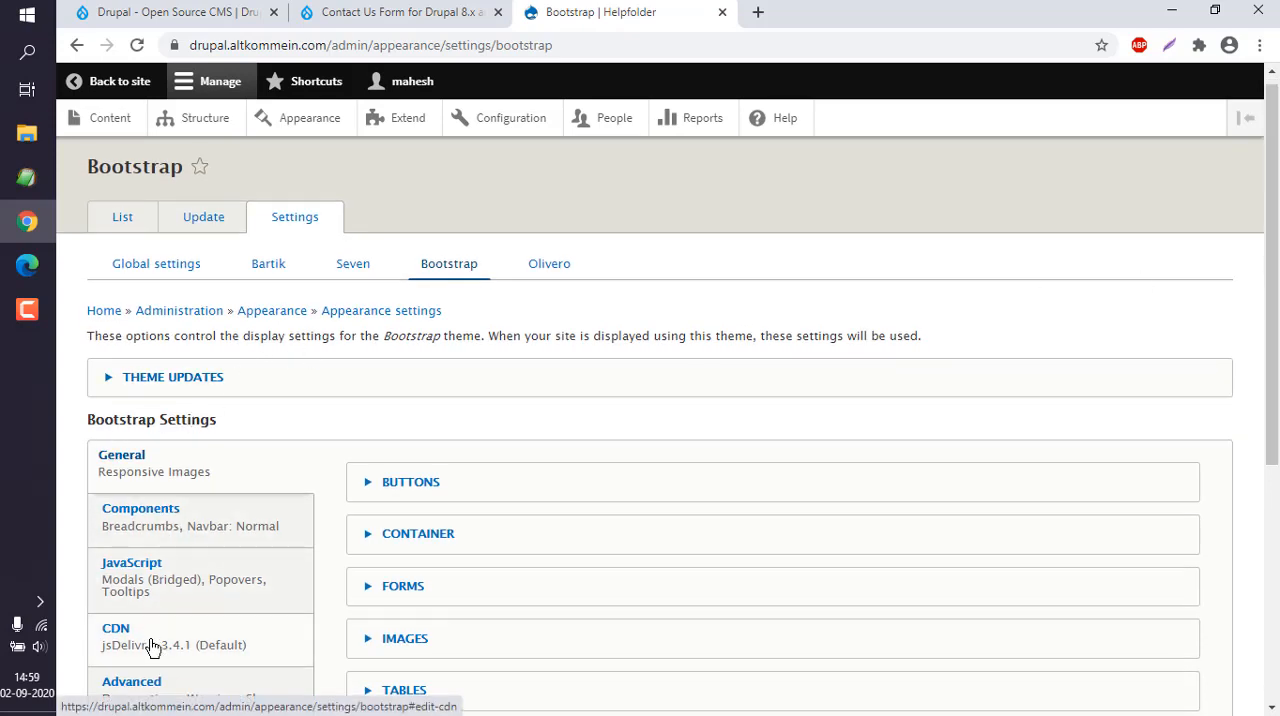
pyautogui.moveTo(1277, 290); pyautogui.dragTo(1263, 565)
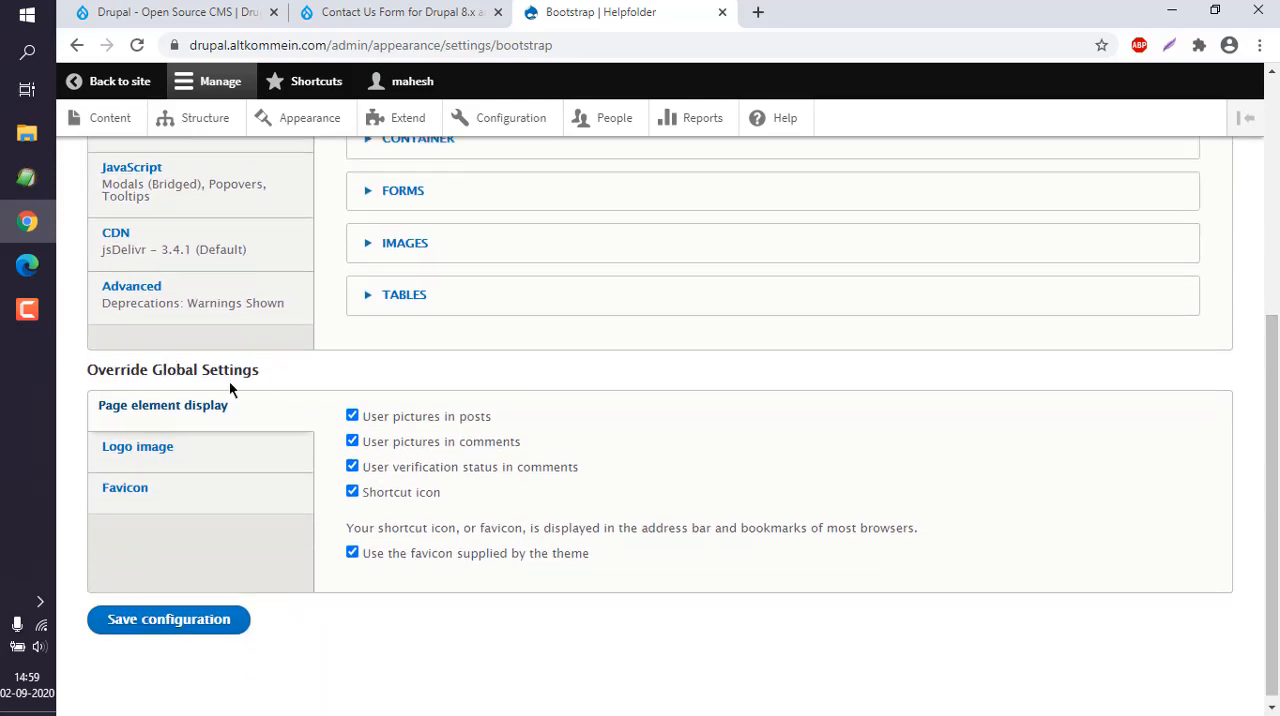
pyautogui.click(150, 497)
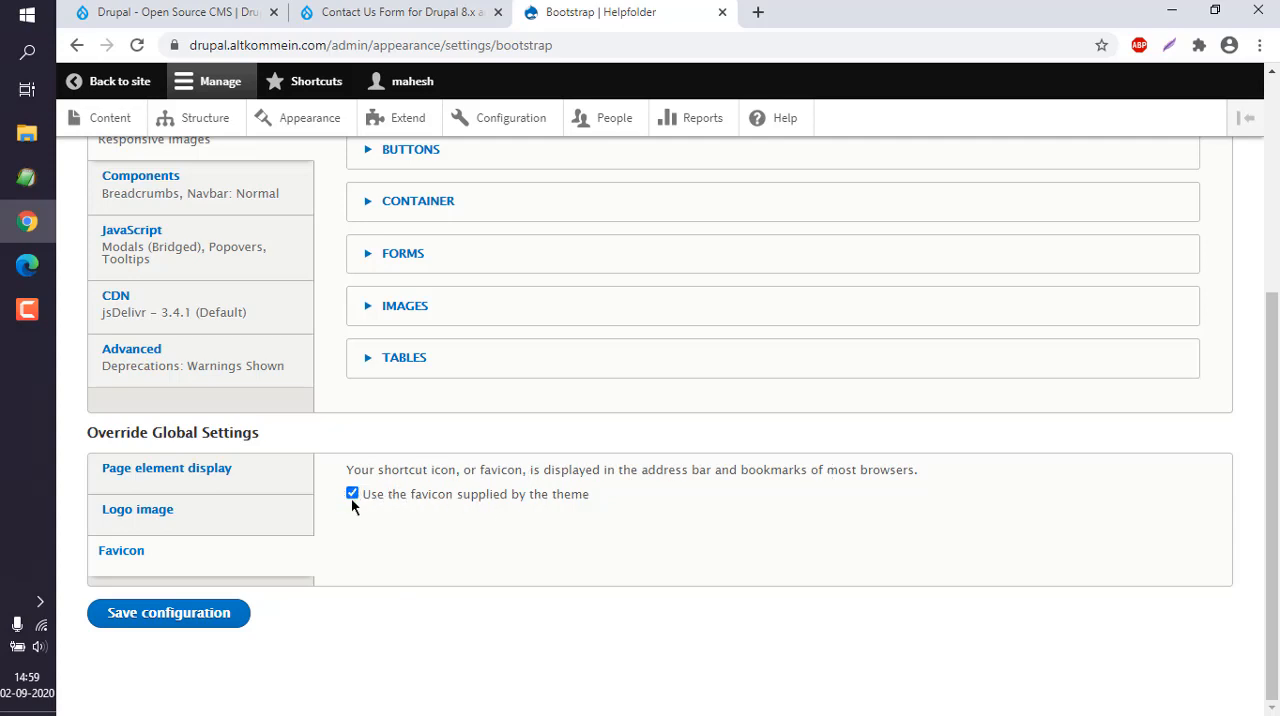
pyautogui.click(352, 494)
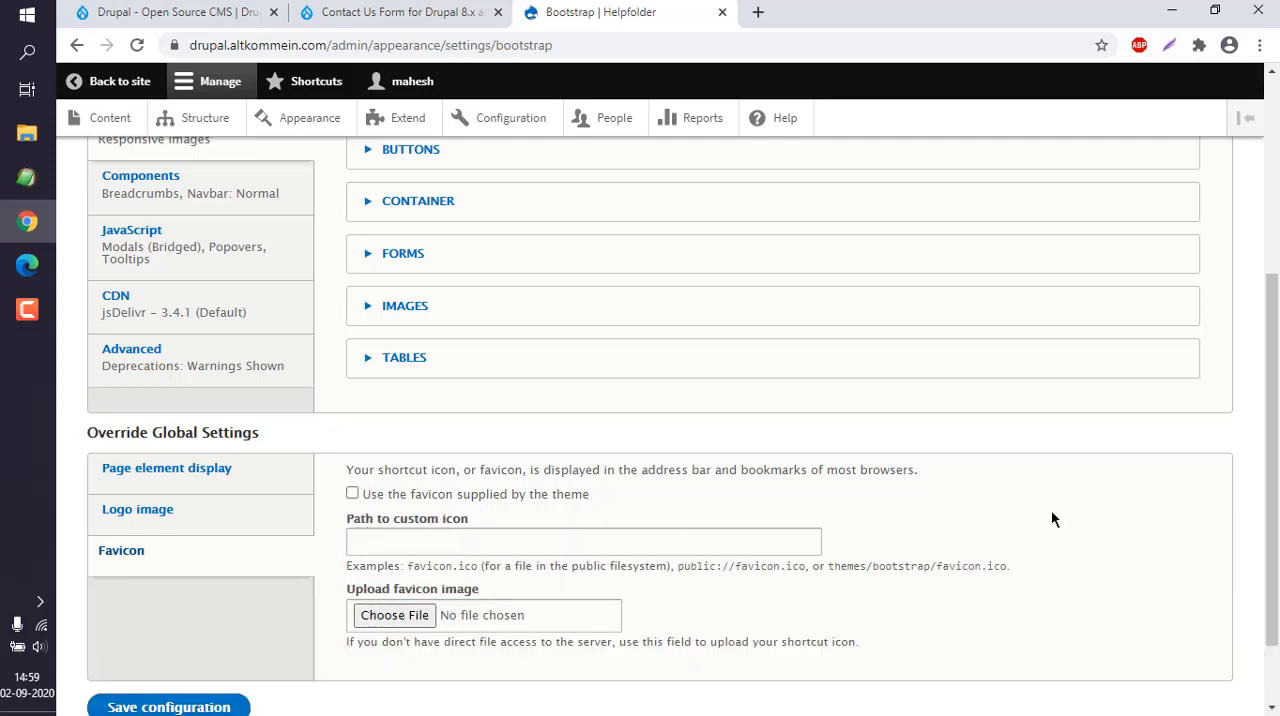
# - Choose the fvc image on the Desktop as the favicon image to upload
pyautogui.scroll(-1, 1270, 457)
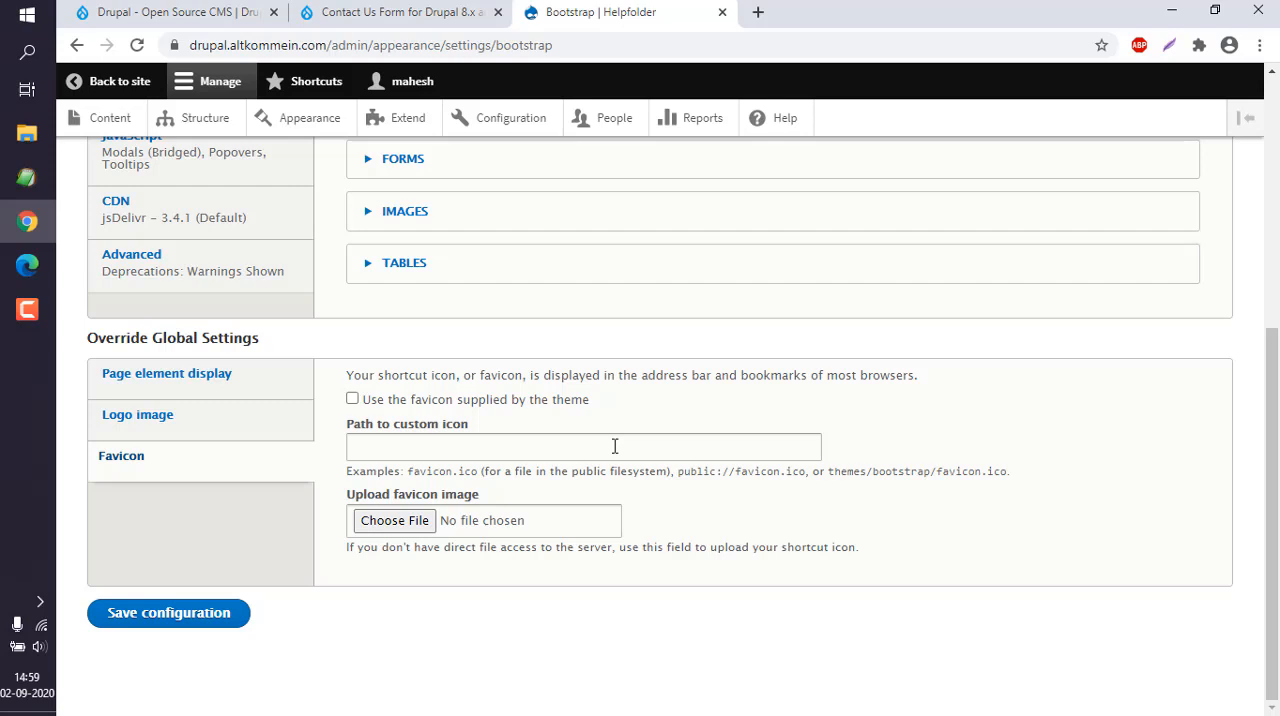
pyautogui.click(407, 523)
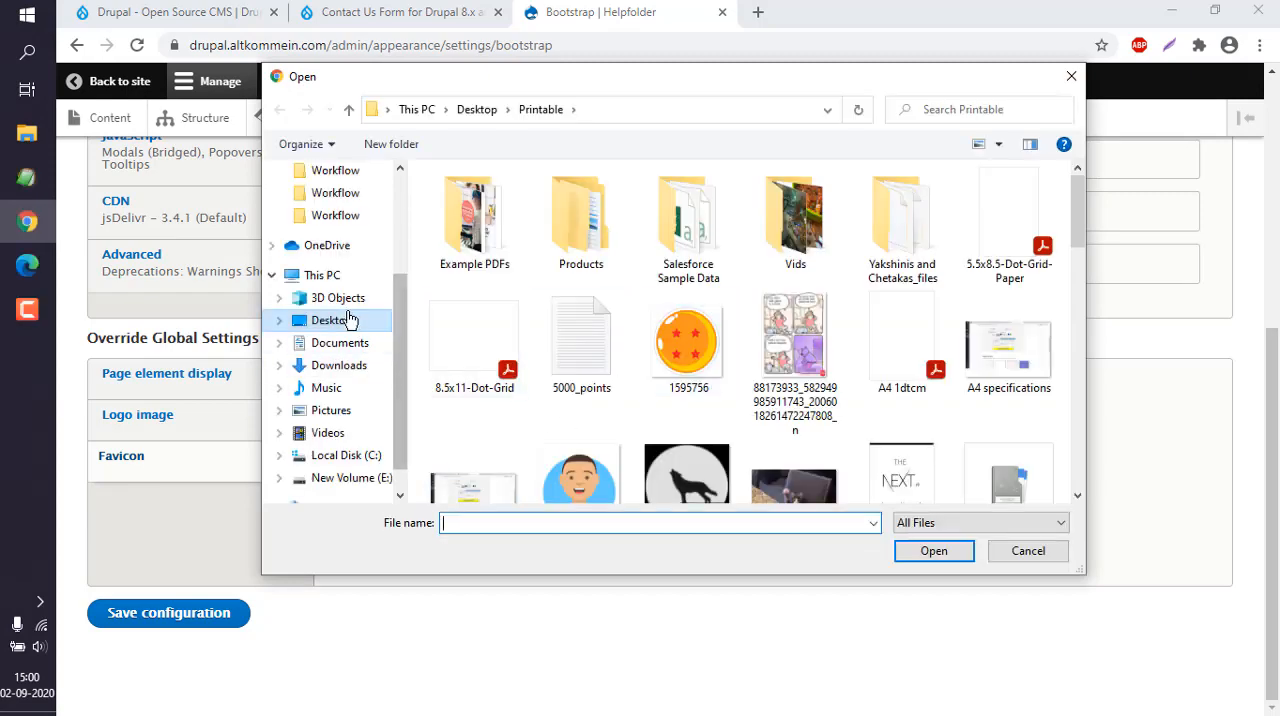
pyautogui.click(330, 320)
pyautogui.click(793, 340)
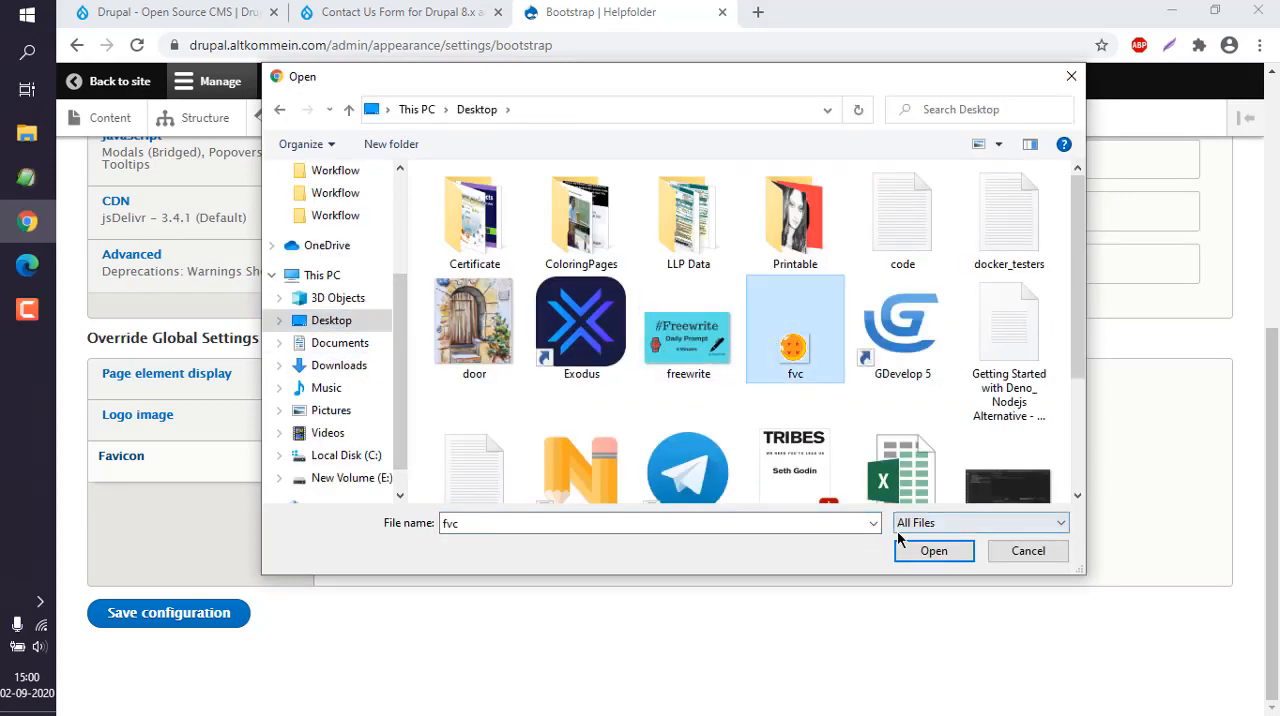
pyautogui.click(902, 546)
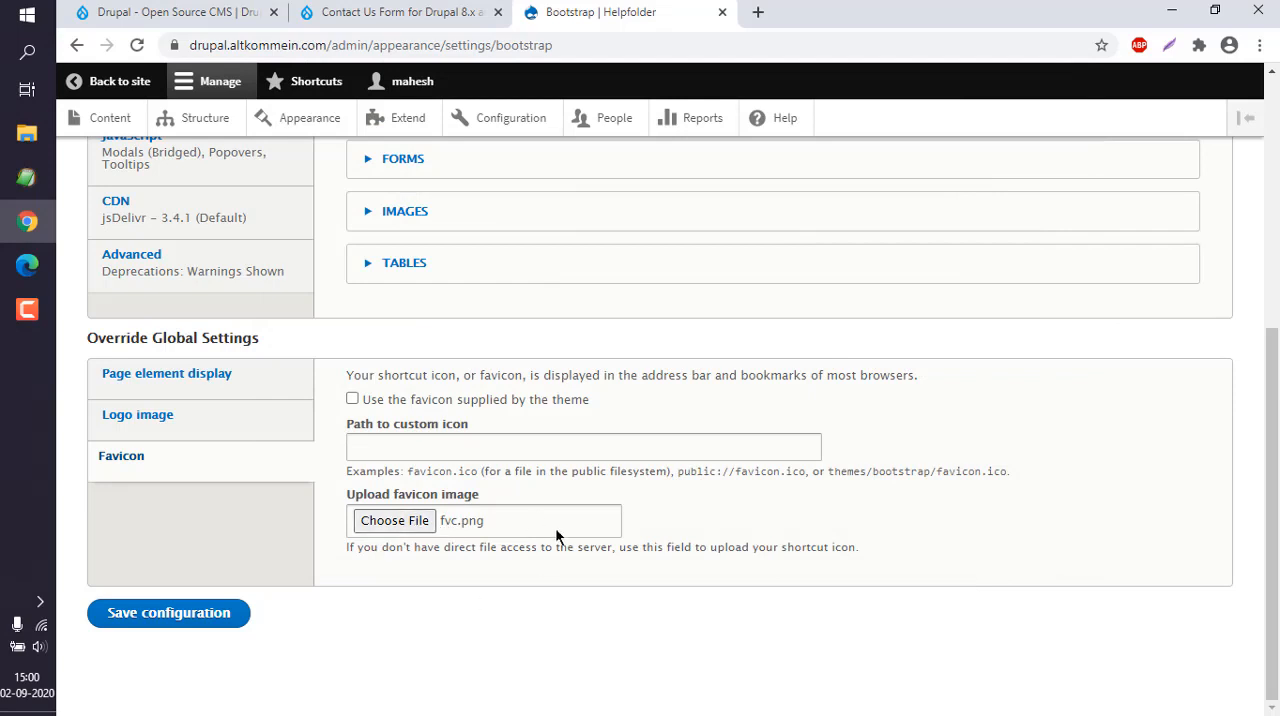
# - Save the Bootstrap theme configuration and reopen its Favicon section to check the custom icon path
pyautogui.click(227, 618)
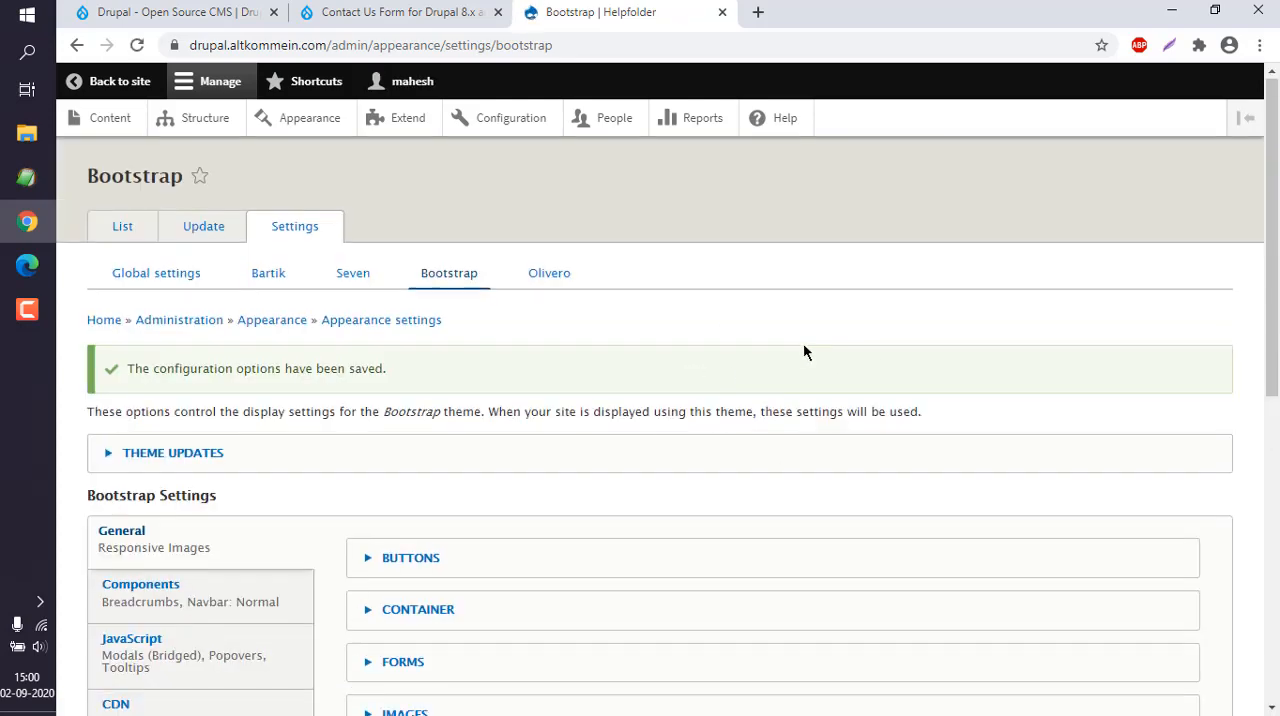
pyautogui.scroll(-15, 803, 343)
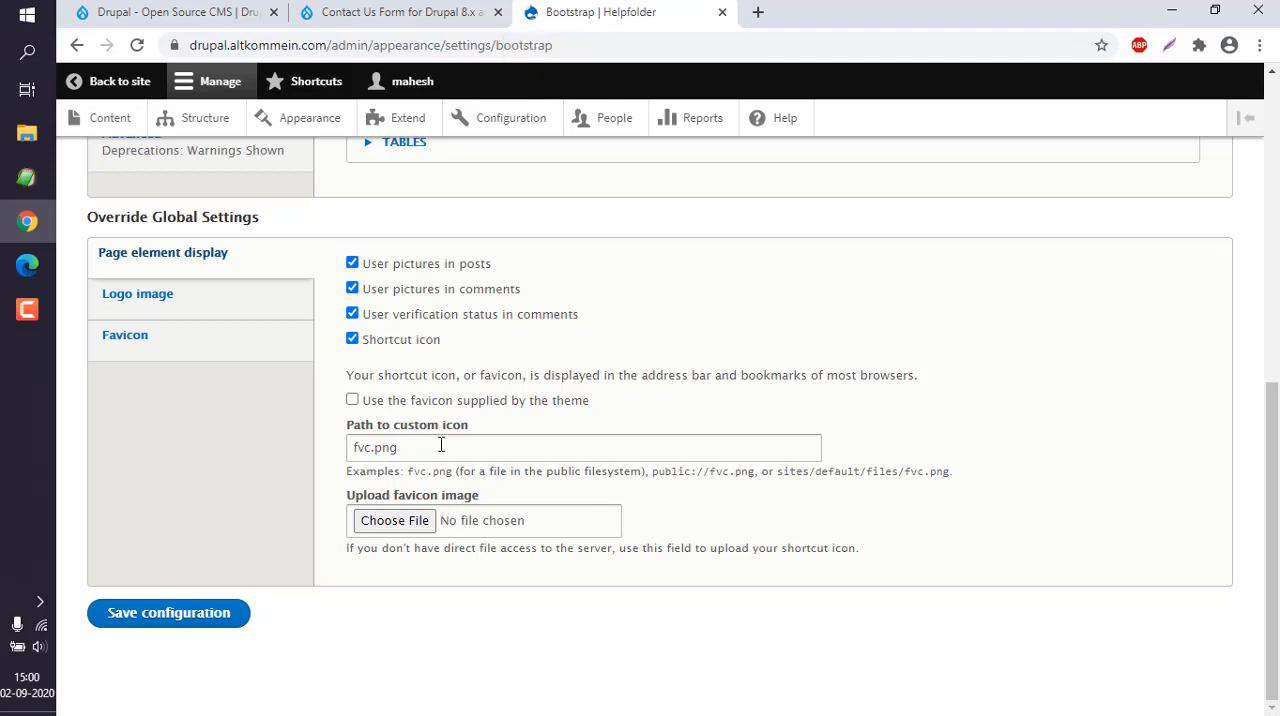
pyautogui.click(224, 330)
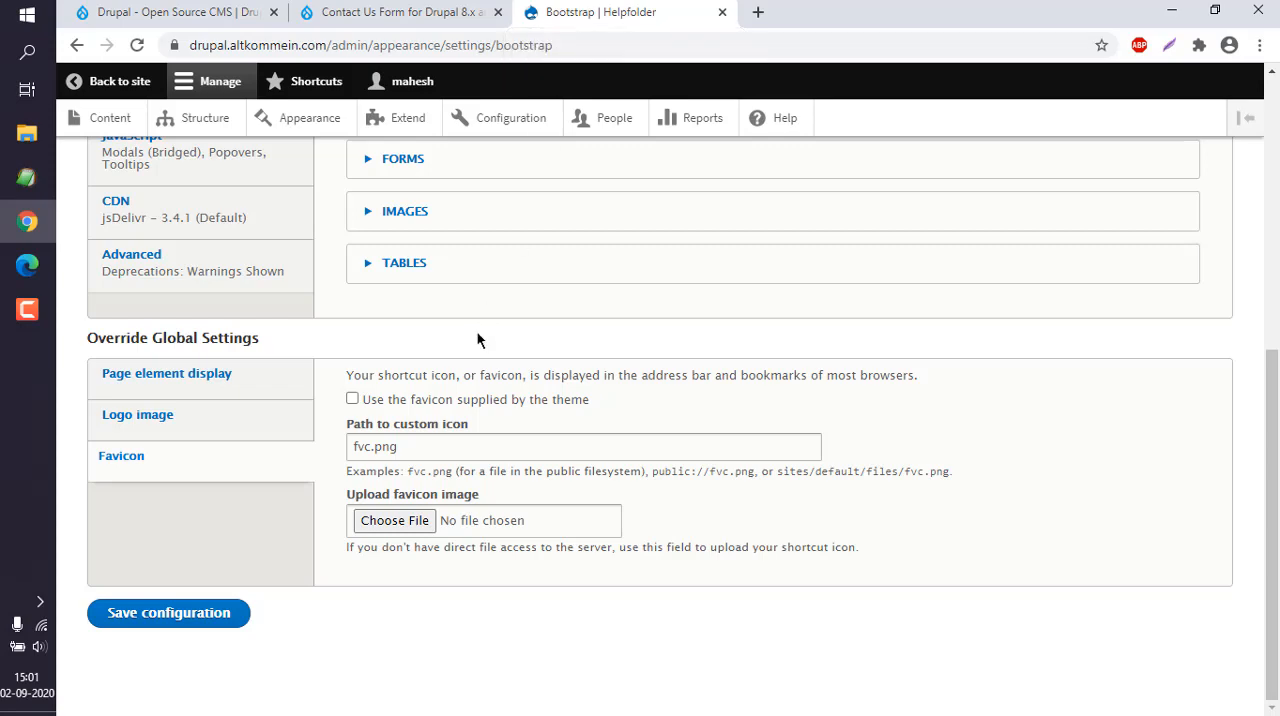
# - Return to the site and check the favicon on the account, About Us, Home and Placeholder Article Content pages
pyautogui.click(112, 84)
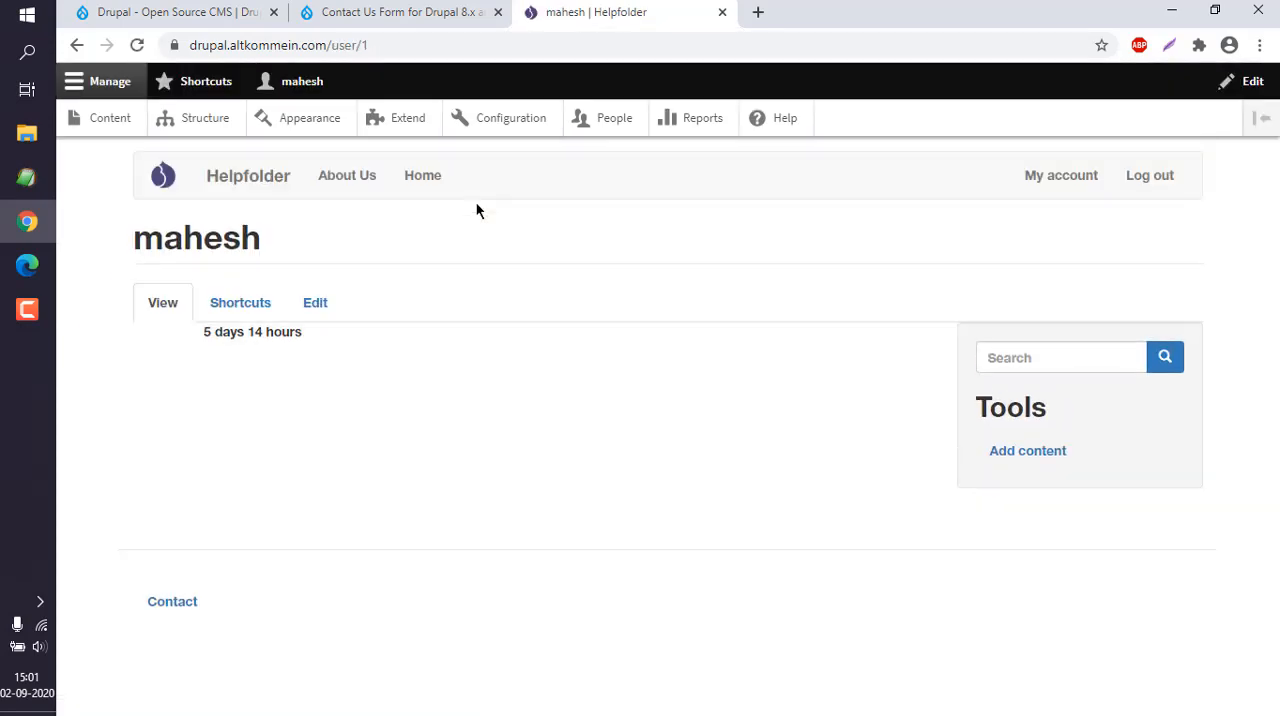
pyautogui.click(1060, 176)
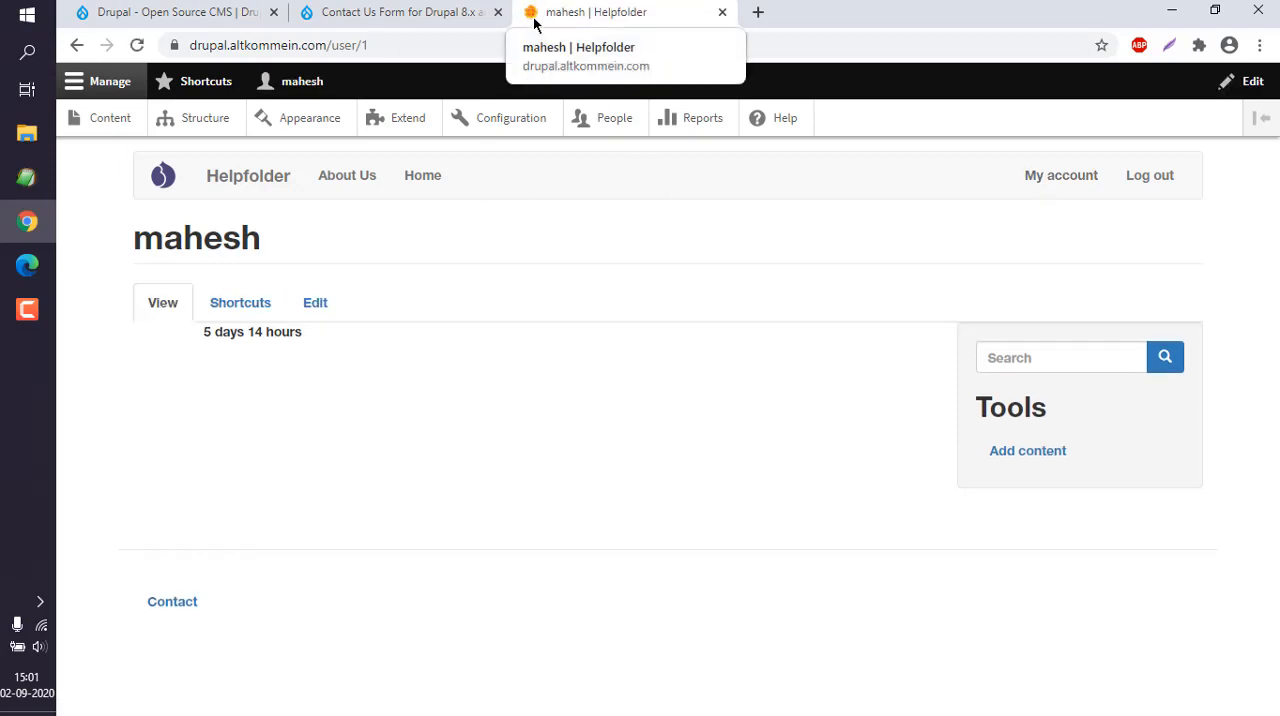
pyautogui.click(390, 188)
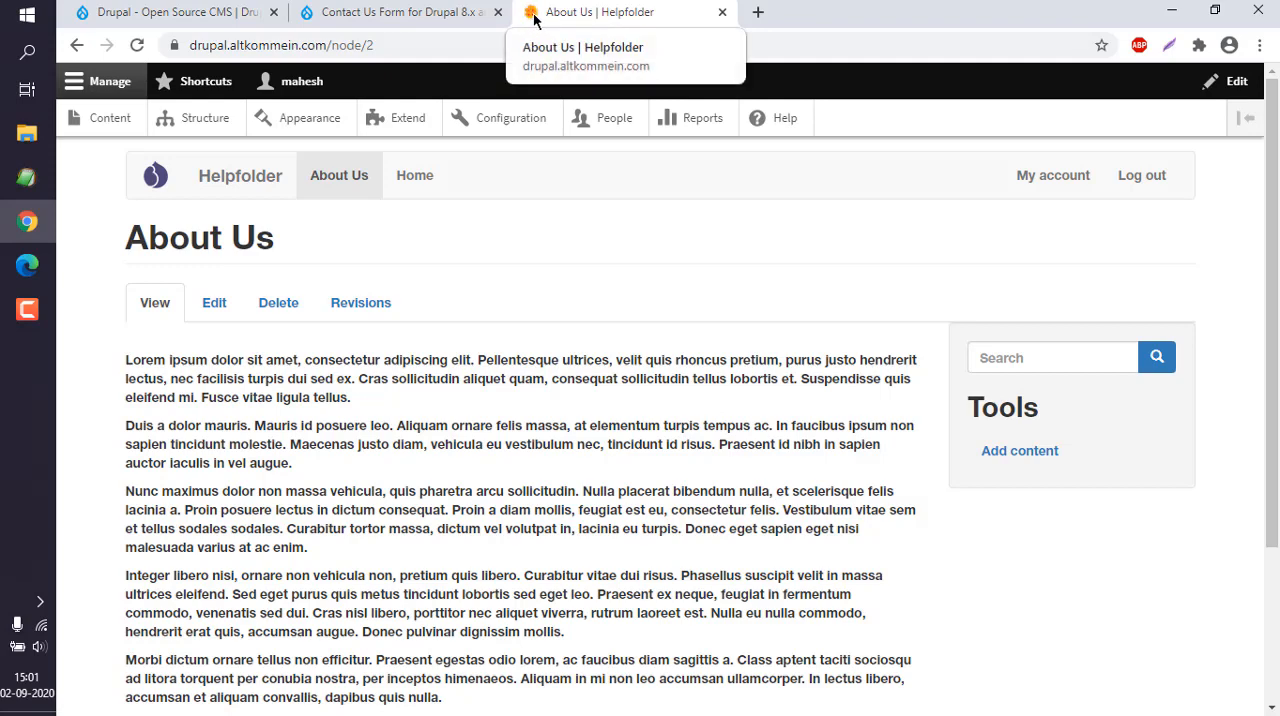
pyautogui.click(422, 193)
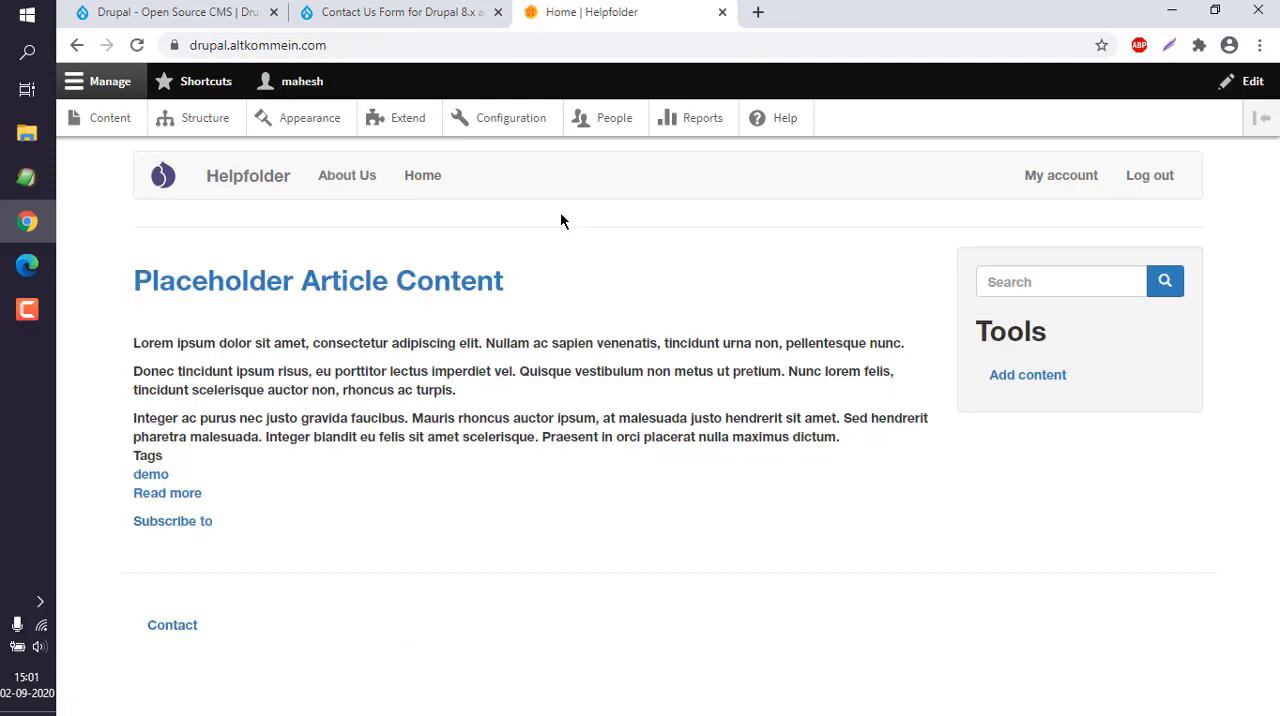
pyautogui.click(468, 292)
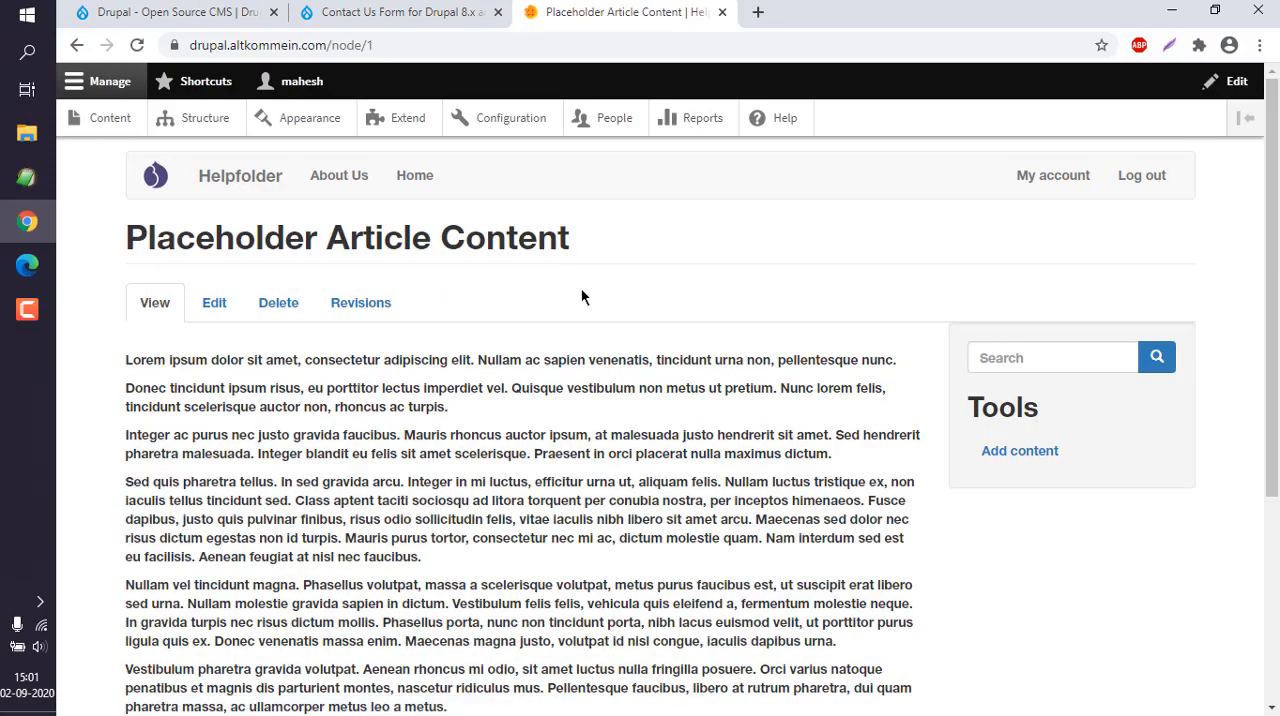
pyautogui.scroll(-3, 581, 297)
pyautogui.scroll(3, 581, 297)
# - Review the Favicon section in the Bootstrap theme's settings again and return to the site
pyautogui.click(313, 124)
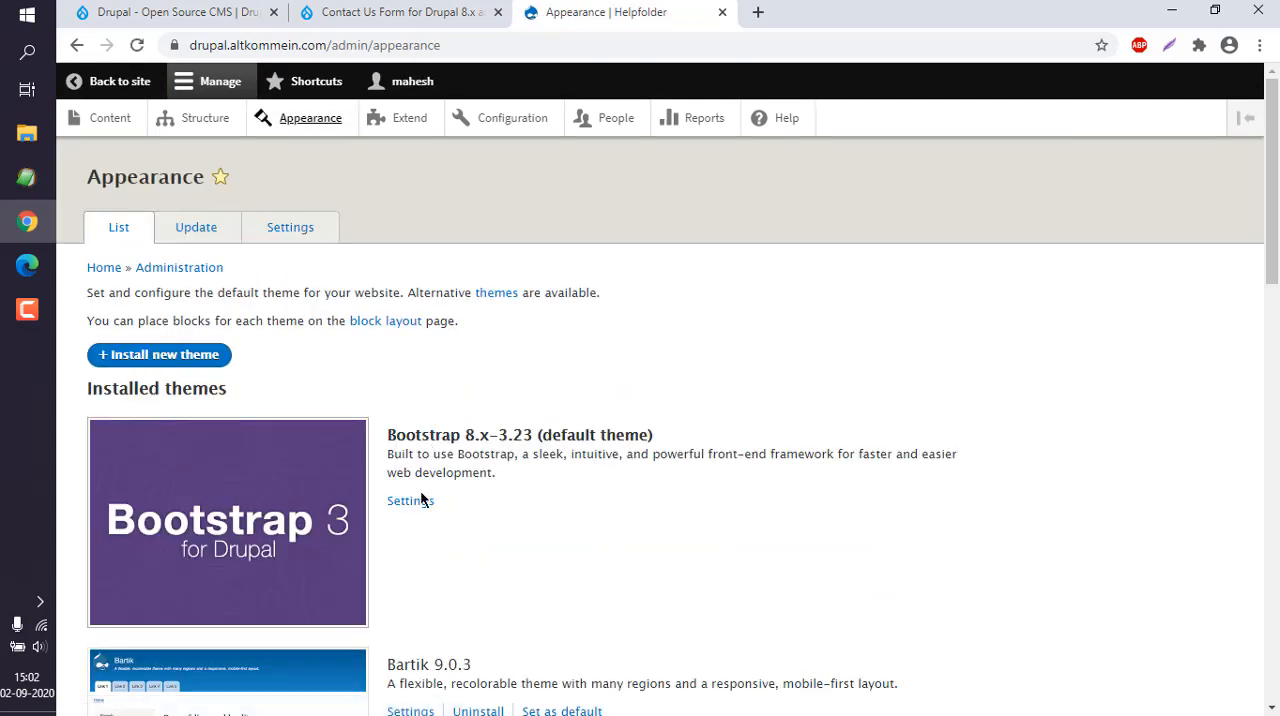
pyautogui.click(418, 503)
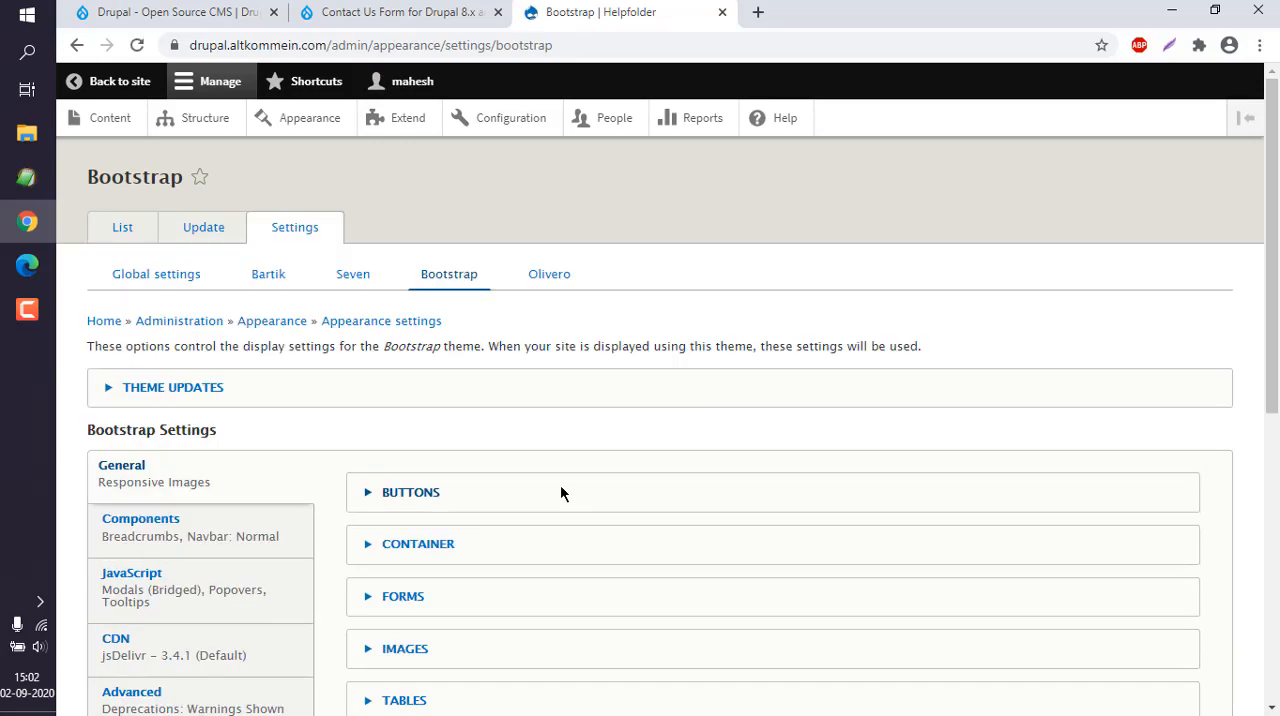
pyautogui.scroll(-5, 560, 484)
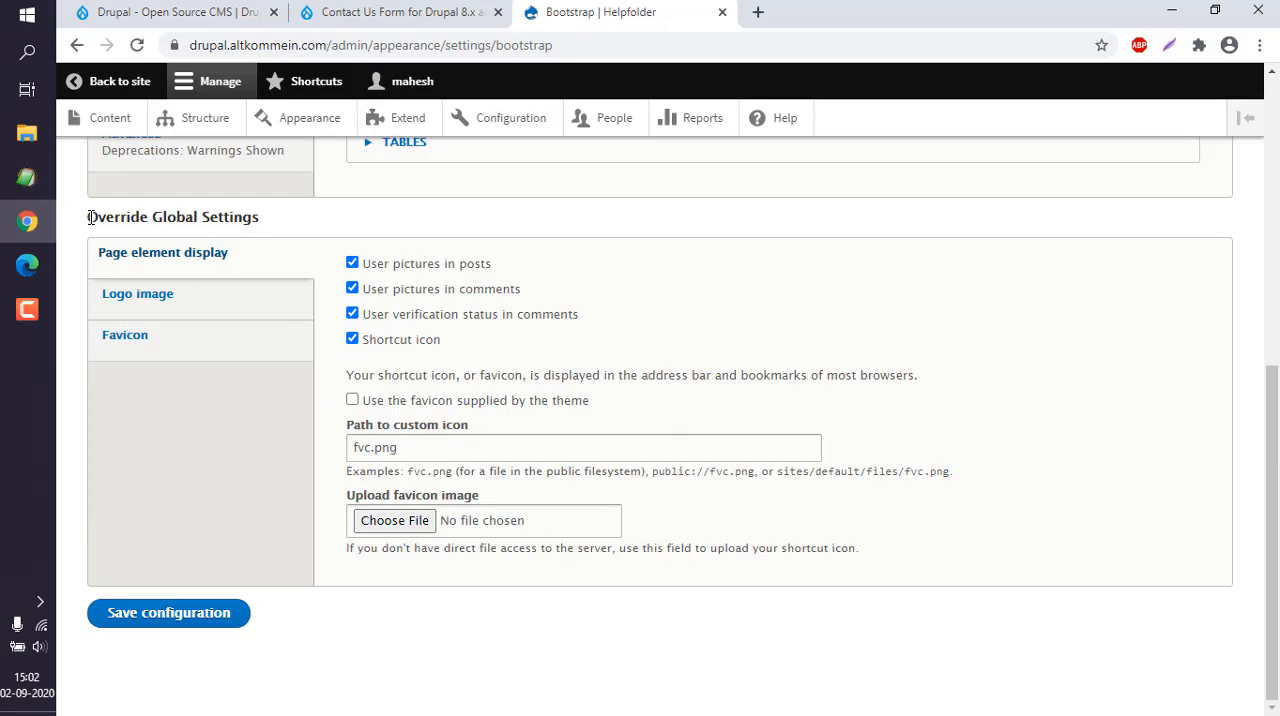
pyautogui.moveTo(90, 217); pyautogui.dragTo(268, 225)
pyautogui.click(268, 225)
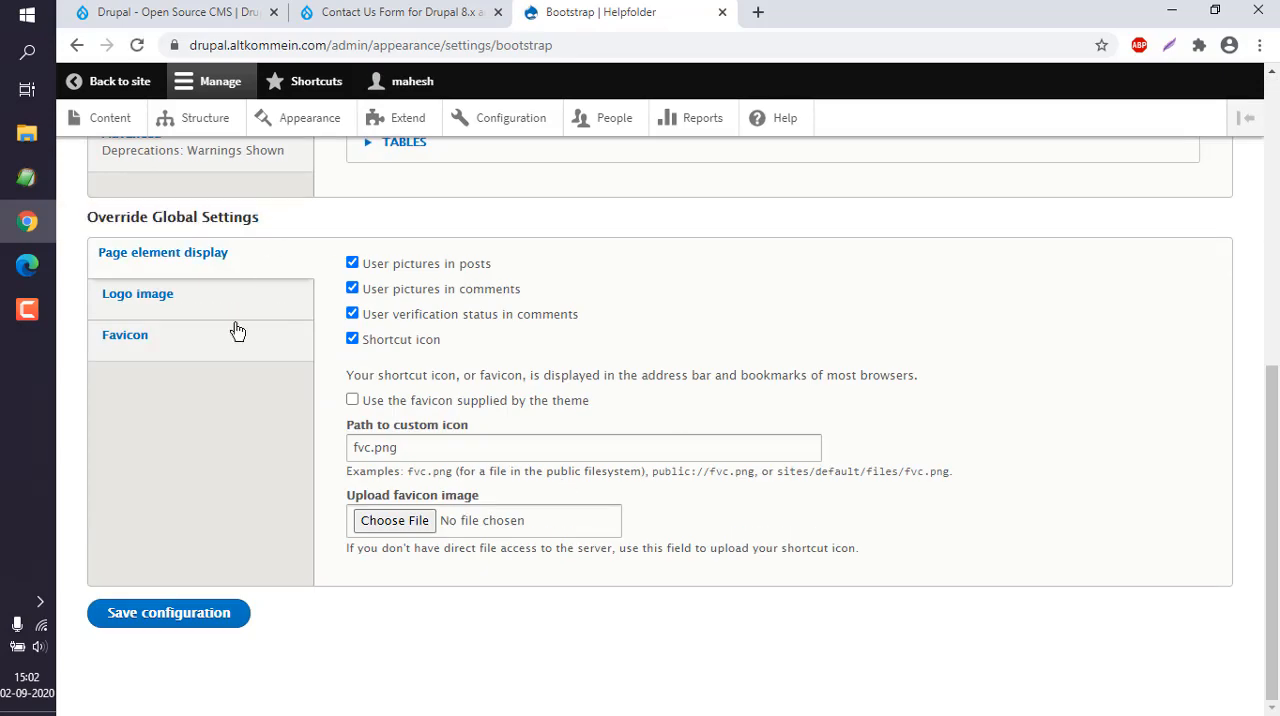
pyautogui.click(144, 346)
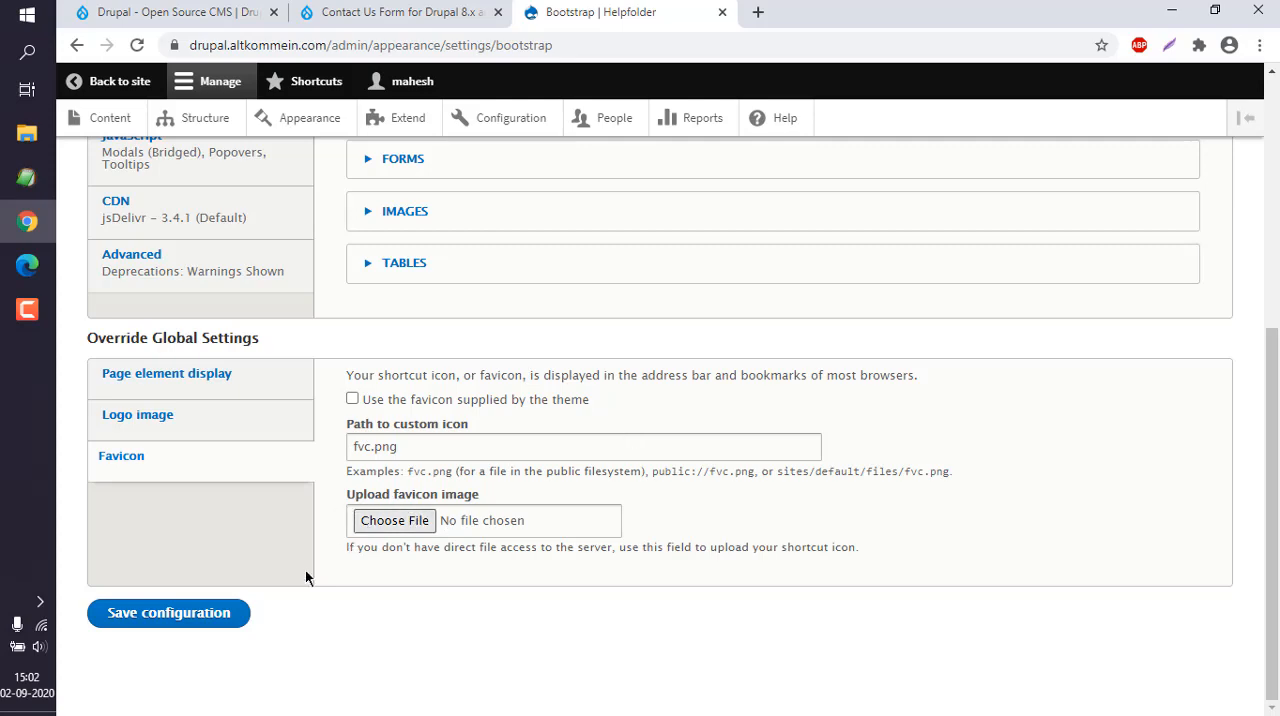
pyautogui.click(240, 615)
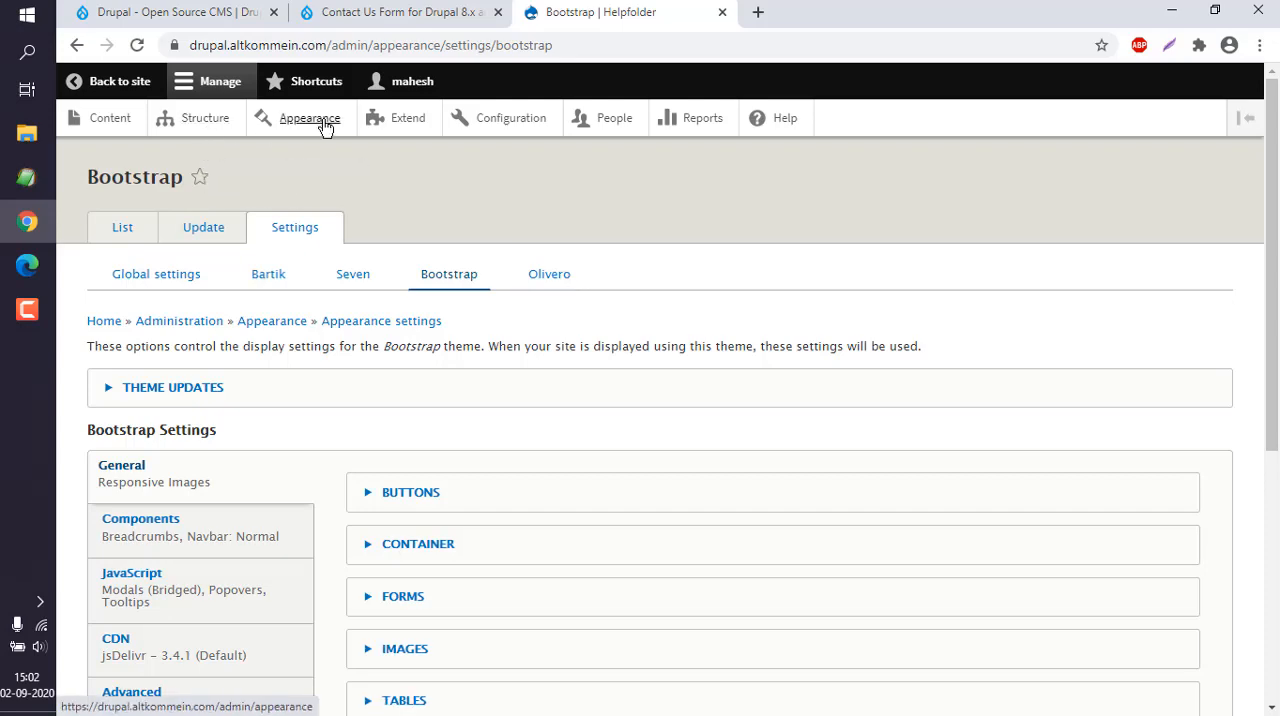
pyautogui.click(112, 81)
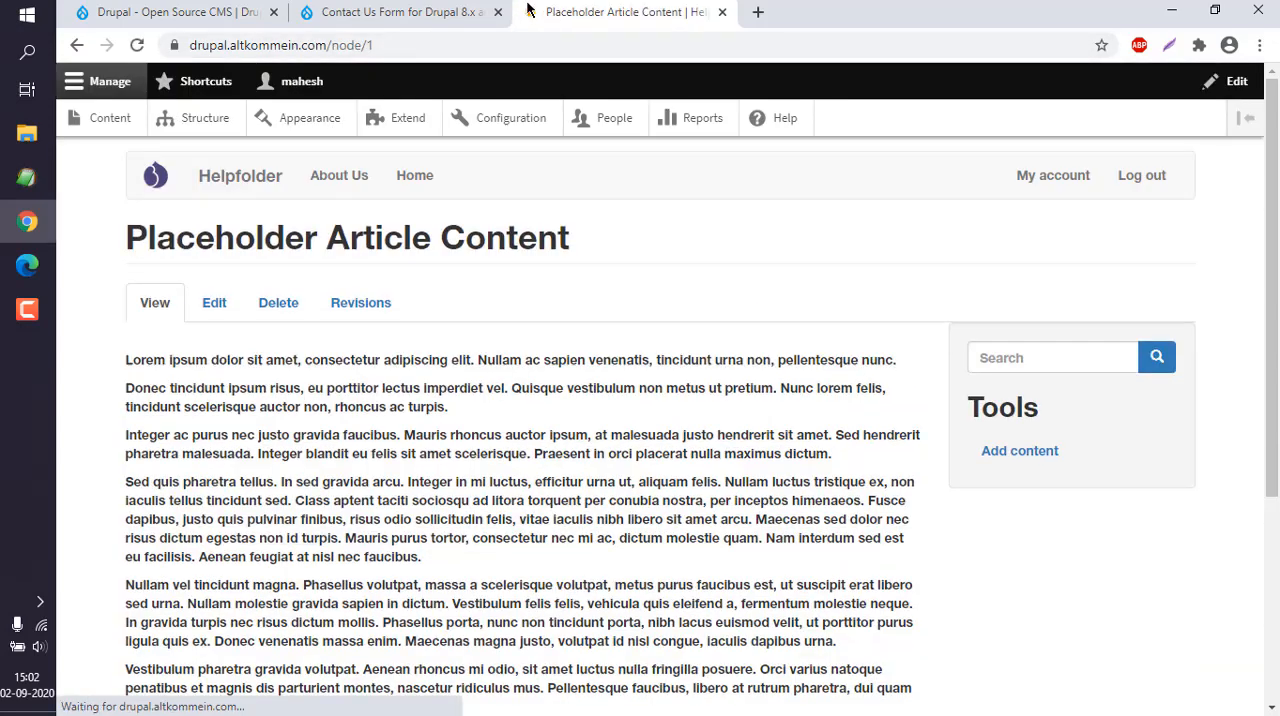